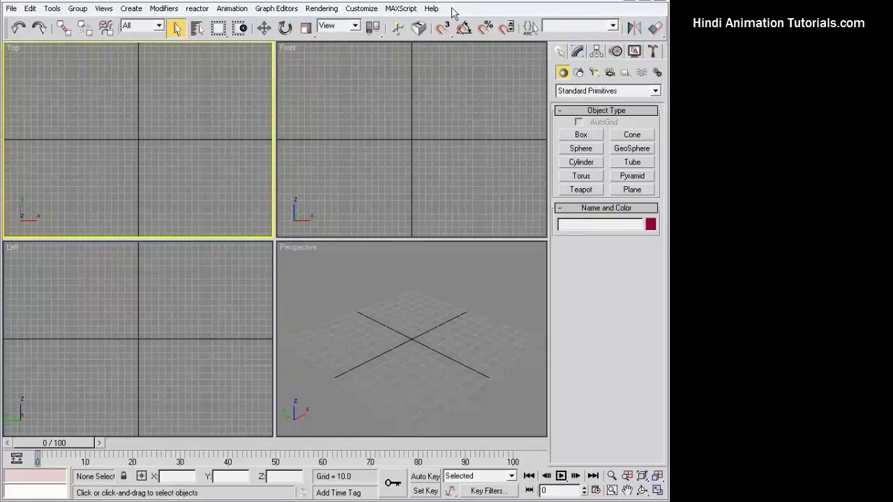
Step: Browse the File and Edit menus, then move on to the Tools menu
{"action": "left_click", "coordinate": [11, 10]}
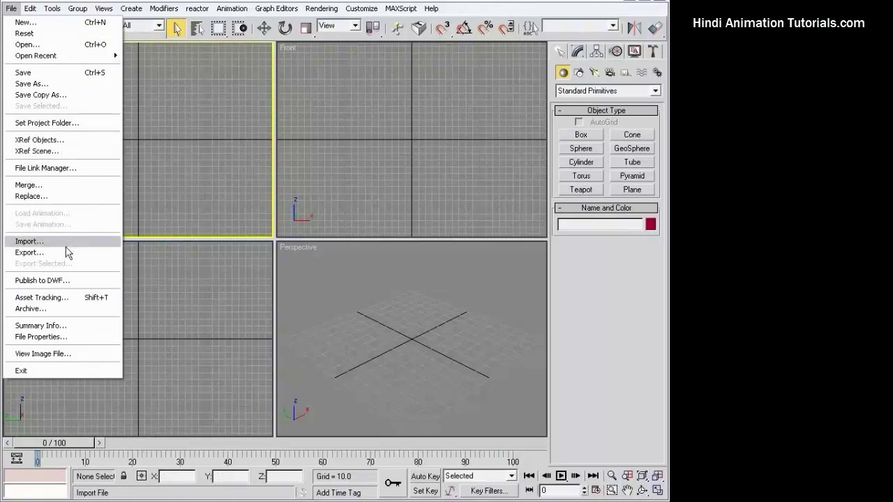
{"action": "left_click", "coordinate": [174, 114]}
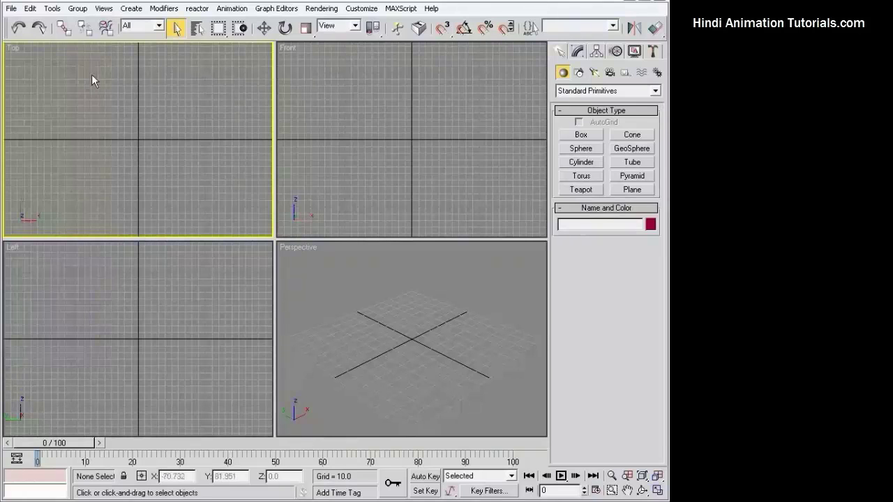
{"action": "left_click", "coordinate": [30, 9]}
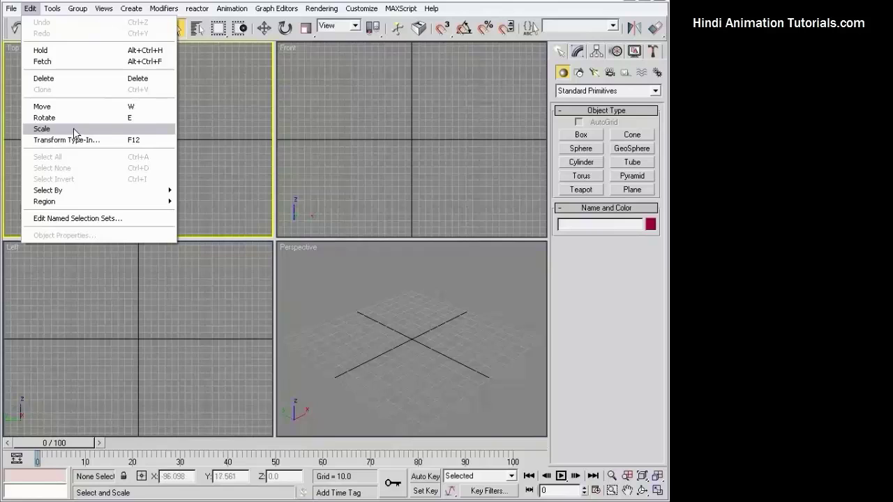
{"action": "left_click", "coordinate": [199, 100]}
{"action": "left_click", "coordinate": [52, 8]}
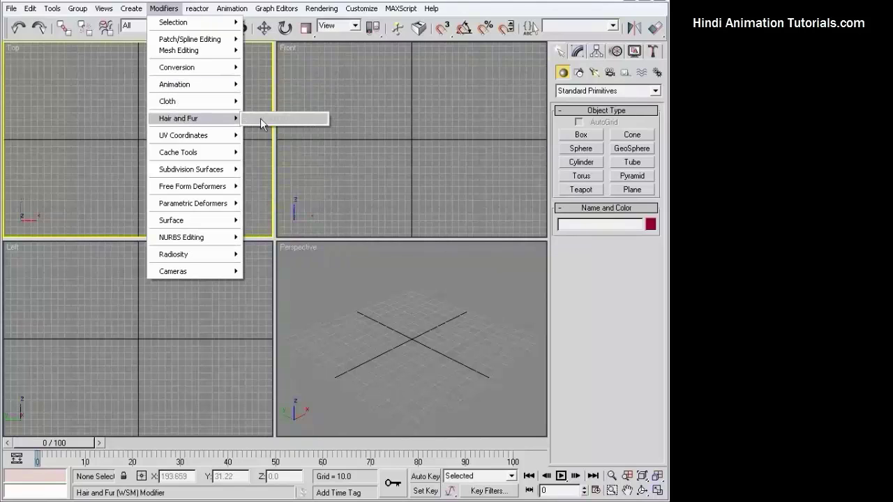
{"action": "mouse_move", "coordinate": [431, 8]}
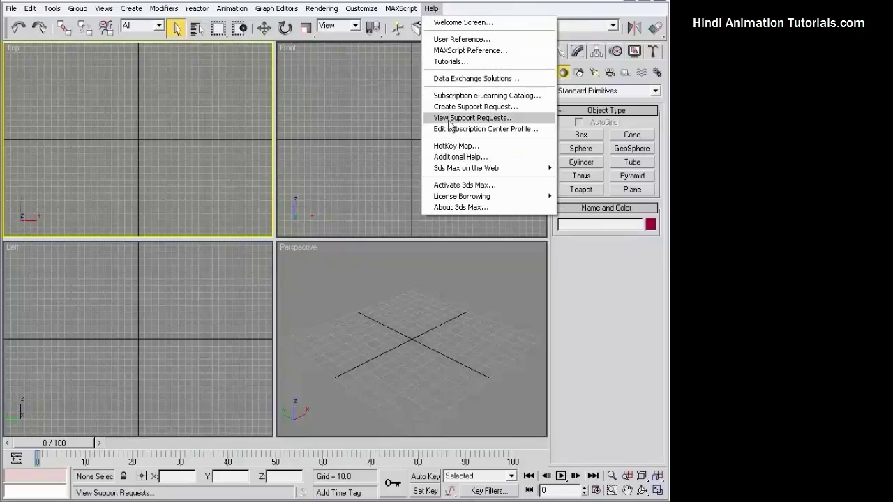
Step: Dismiss Help, activate the Top view, keep the selection filter on All, and preview Select by Name
{"action": "left_click", "coordinate": [368, 96]}
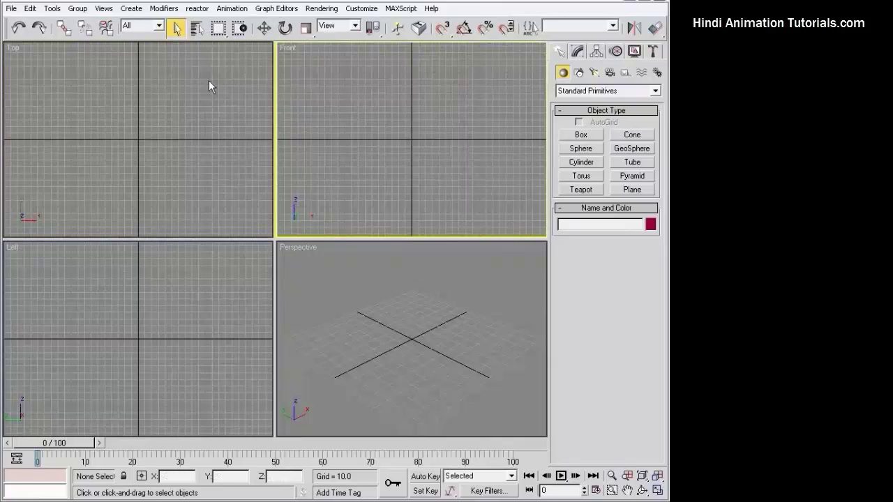
{"action": "left_click", "coordinate": [209, 80]}
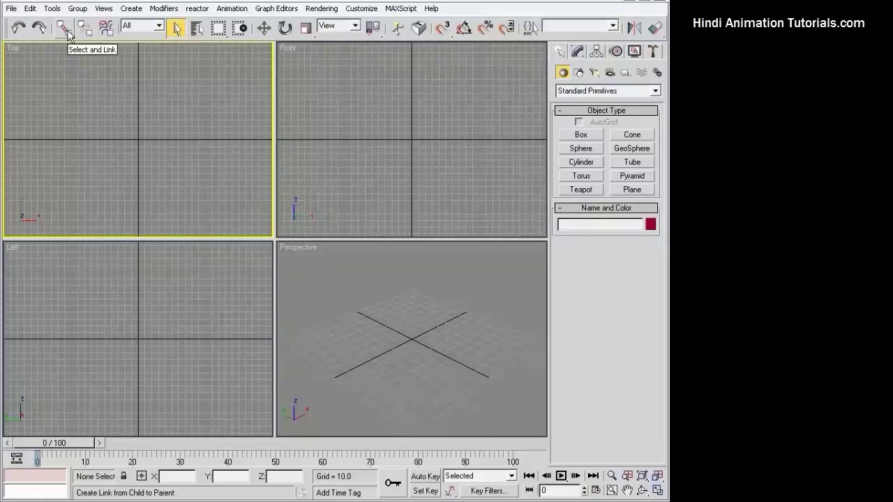
{"action": "left_click", "coordinate": [157, 25]}
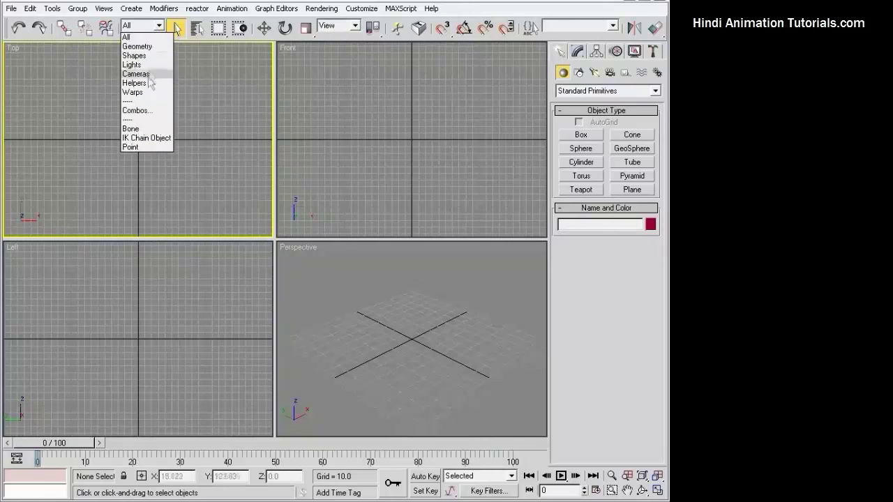
{"action": "left_click", "coordinate": [180, 32]}
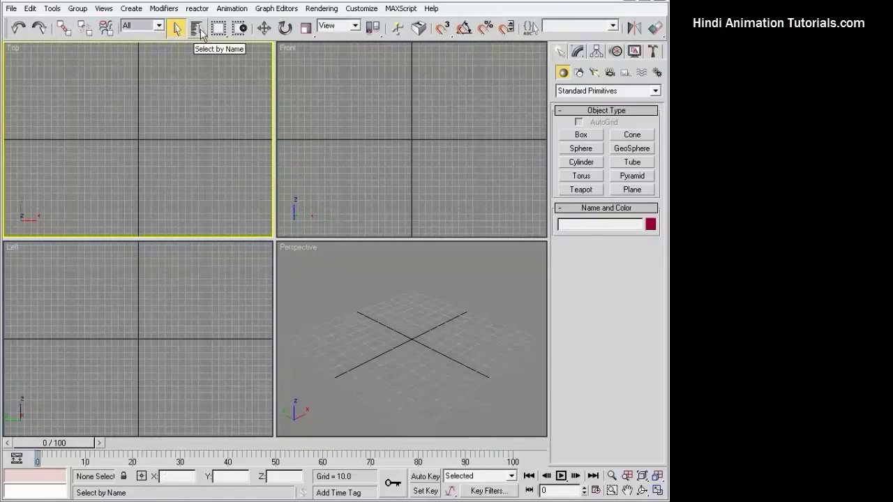
{"action": "left_click", "coordinate": [199, 30]}
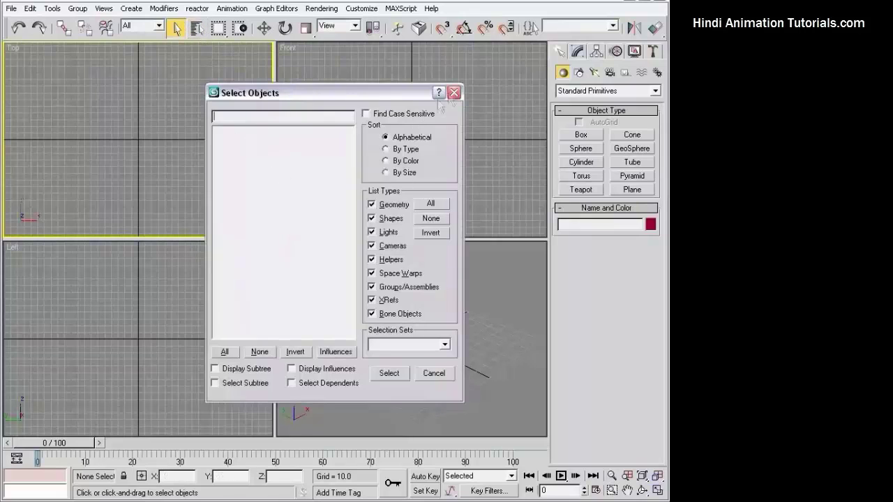
{"action": "left_click", "coordinate": [455, 93]}
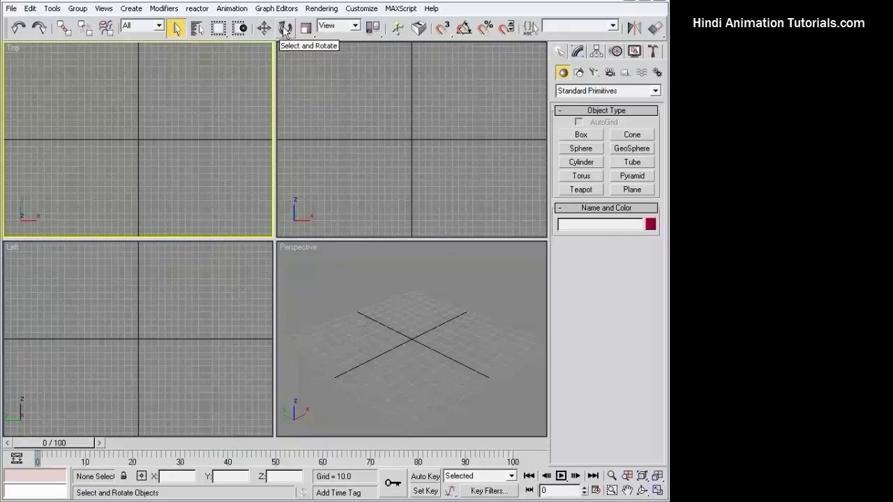
Step: Keep the View reference coordinate system, review pivot centre options, and try the named selection set field
{"action": "left_click", "coordinate": [347, 27]}
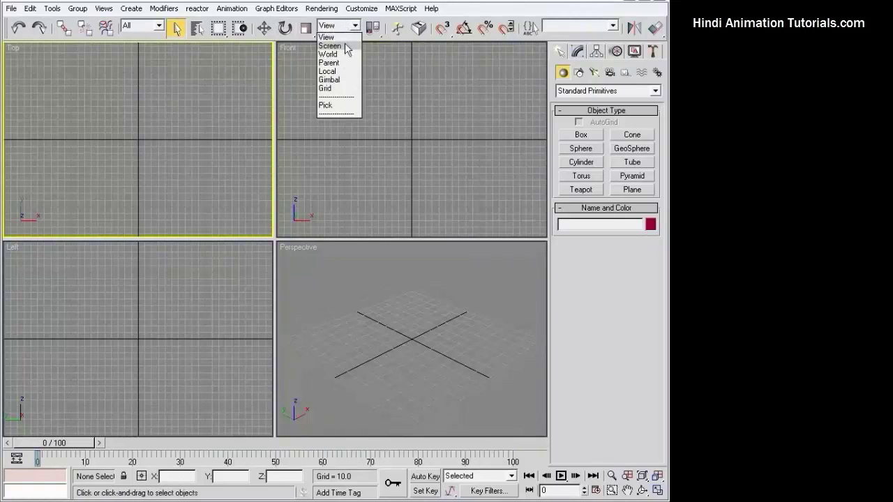
{"action": "left_click", "coordinate": [328, 37]}
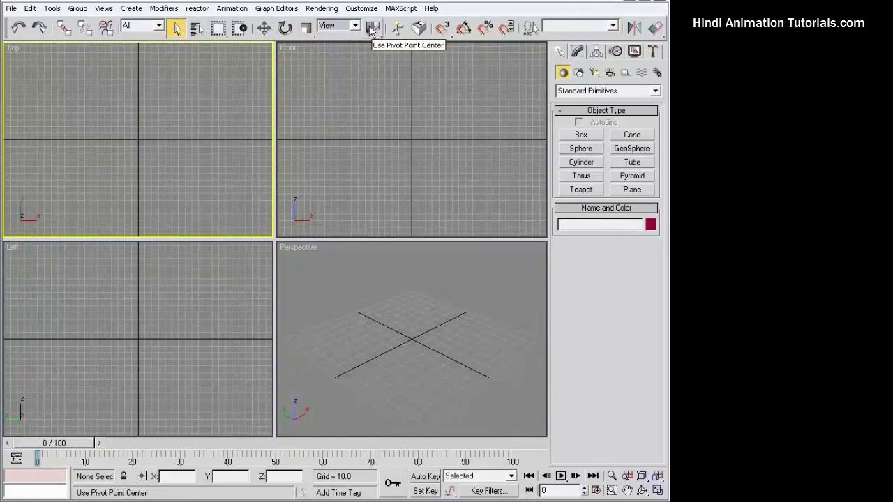
{"action": "left_click", "coordinate": [373, 31]}
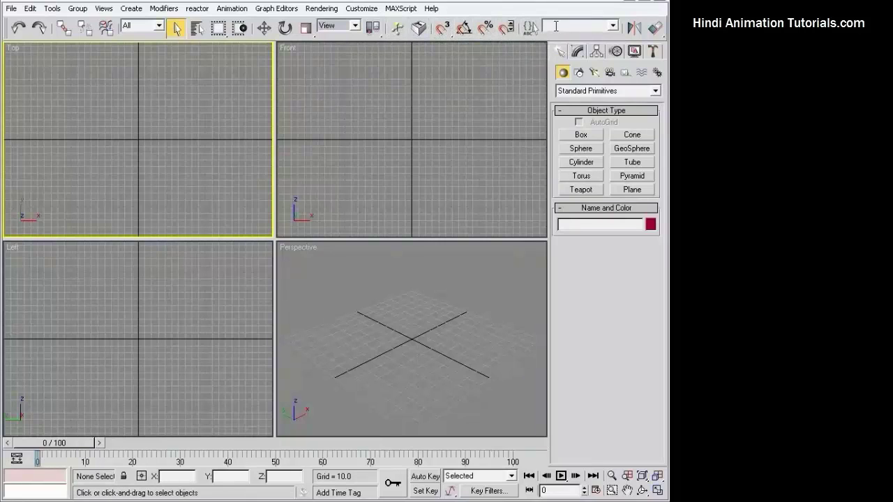
{"action": "left_click", "coordinate": [613, 26]}
{"action": "left_click", "coordinate": [613, 26]}
{"action": "left_click_drag", "start_coordinate": [558, 36], "coordinate": [334, 33]}
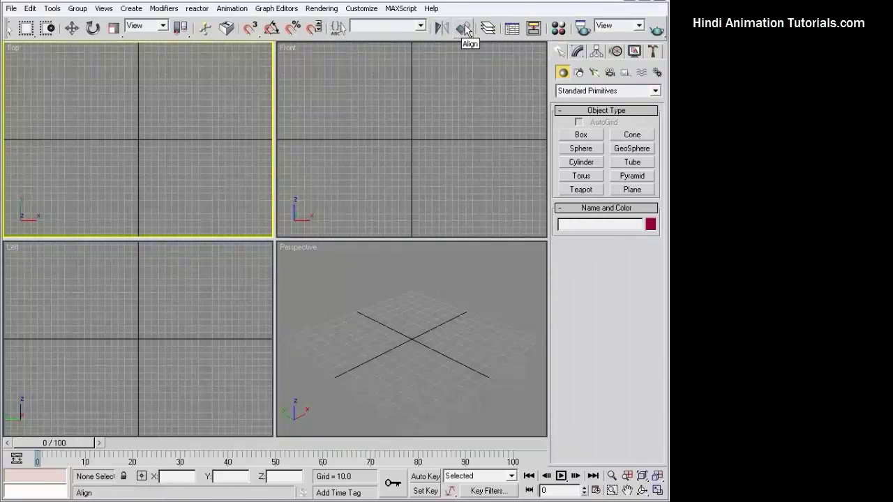
{"action": "left_click", "coordinate": [558, 28]}
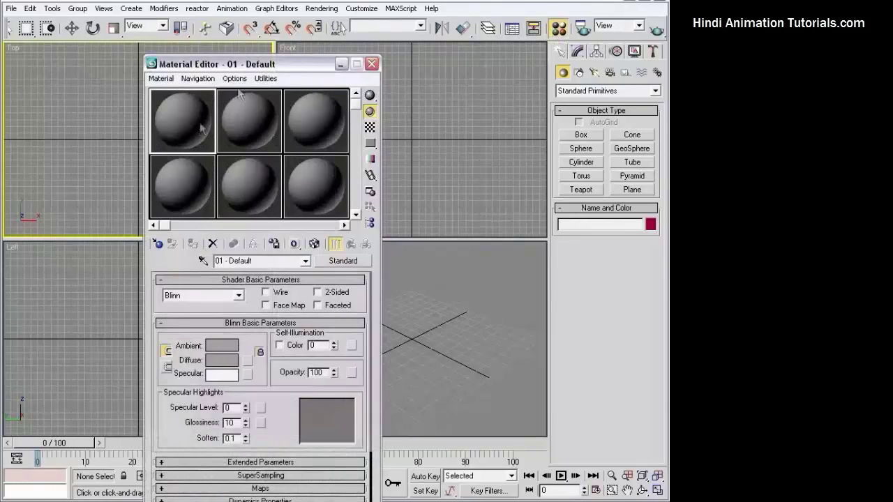
{"action": "left_click_drag", "start_coordinate": [209, 64], "coordinate": [184, 36]}
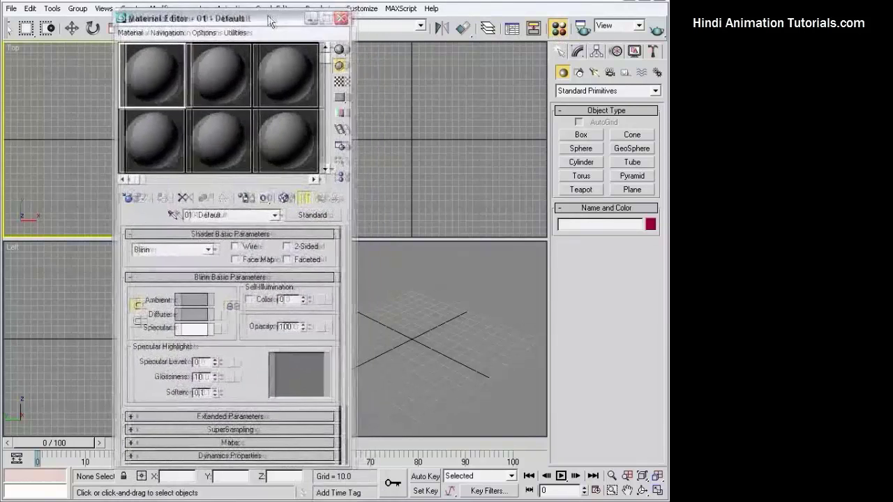
{"action": "left_click", "coordinate": [347, 35]}
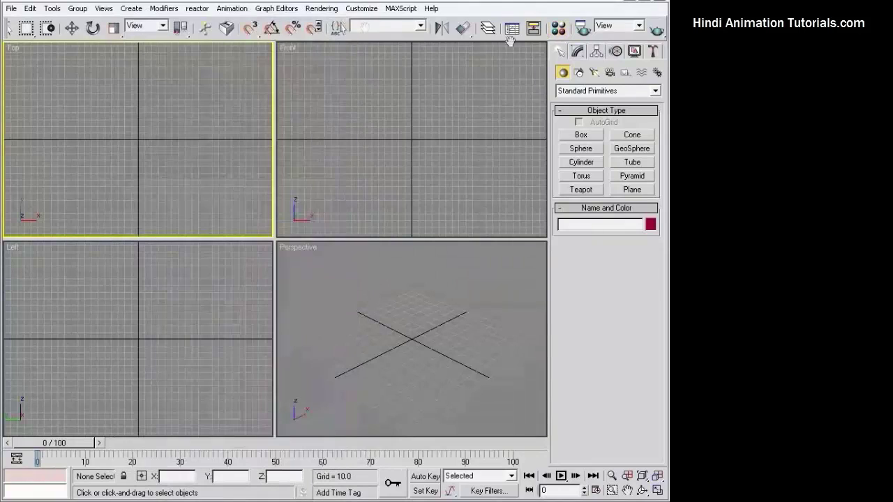
{"action": "left_click", "coordinate": [584, 28]}
{"action": "left_click_drag", "start_coordinate": [314, 78], "coordinate": [239, 50]}
{"action": "left_click_drag", "start_coordinate": [418, 35], "coordinate": [634, 28]}
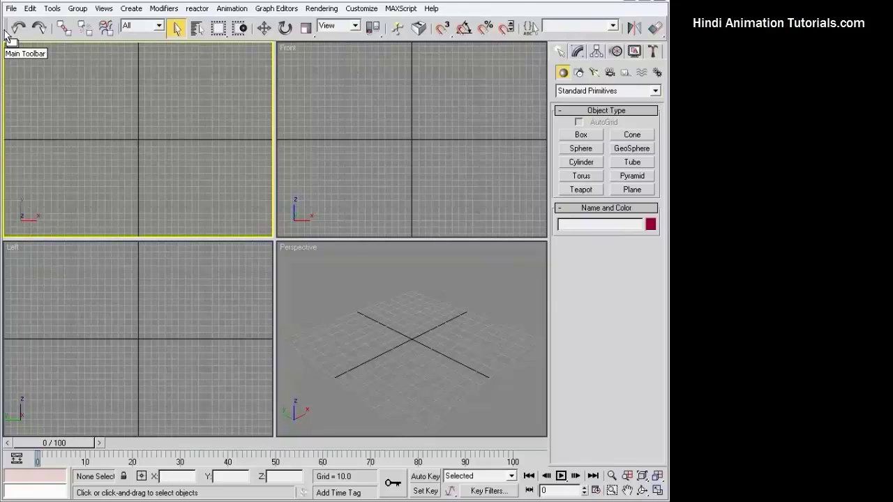
{"action": "mouse_move", "coordinate": [5, 36]}
{"action": "left_mouse_down"}
{"action": "mouse_move", "coordinate": [196, 195]}
{"action": "mouse_move", "coordinate": [7, 429]}
{"action": "left_mouse_up"}
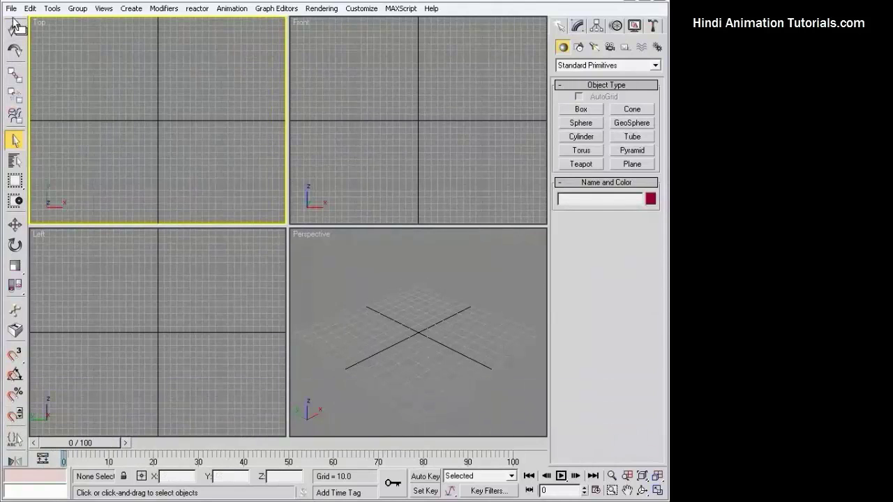
{"action": "mouse_move", "coordinate": [11, 21]}
{"action": "left_mouse_down"}
{"action": "mouse_move", "coordinate": [53, 111]}
{"action": "mouse_move", "coordinate": [22, 23]}
{"action": "left_mouse_up"}
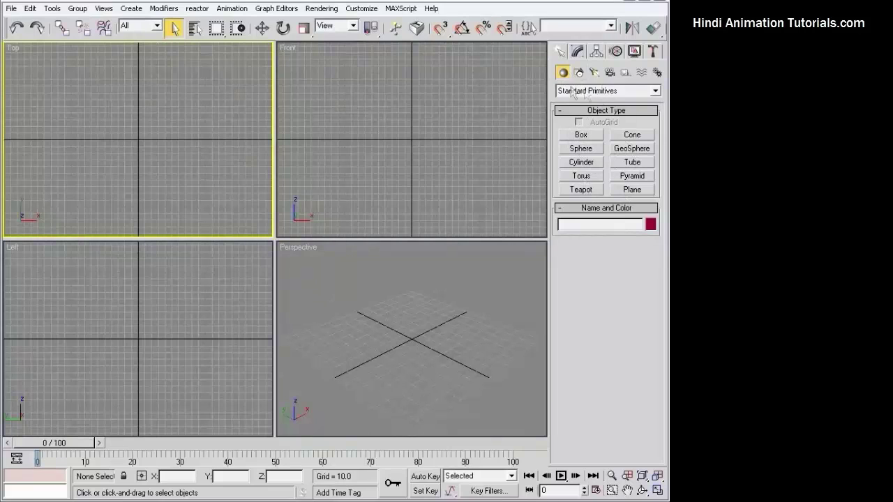
Step: Browse Extended and Compound primitive types, return to Standard Primitives, then switch to Shapes
{"action": "left_click", "coordinate": [611, 93]}
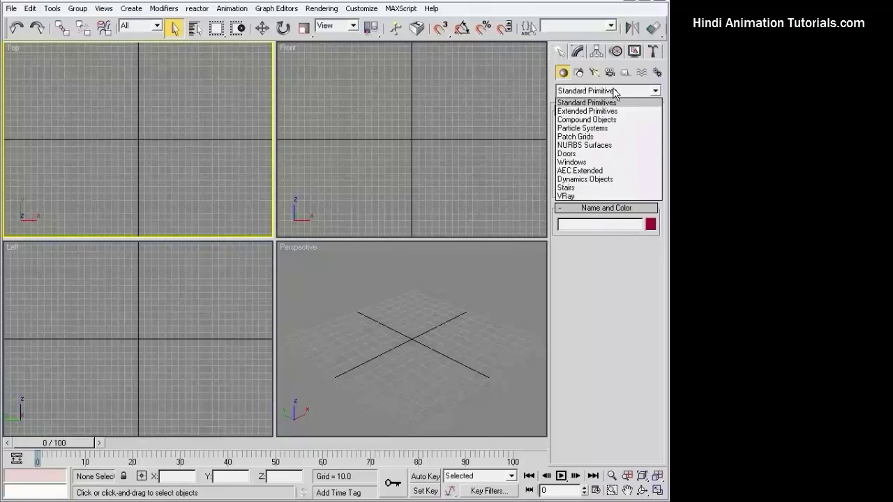
{"action": "left_click", "coordinate": [604, 112]}
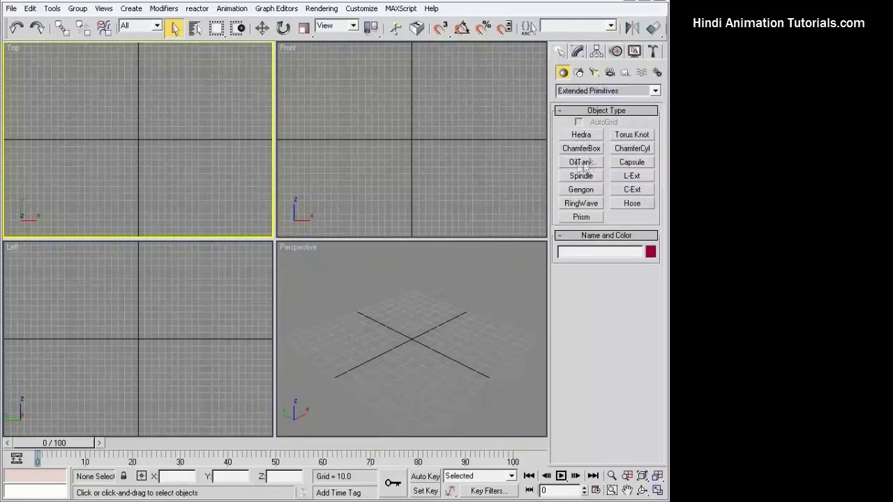
{"action": "left_click", "coordinate": [608, 91]}
{"action": "left_click", "coordinate": [593, 109]}
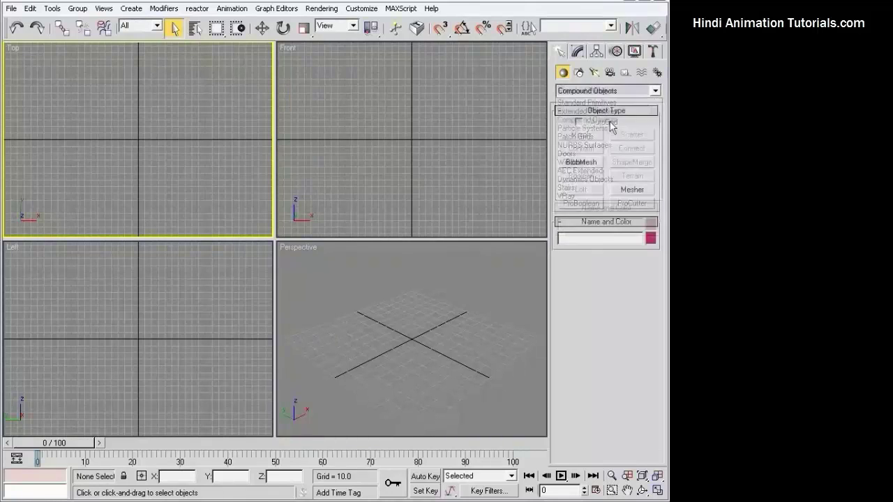
{"action": "left_click", "coordinate": [607, 92]}
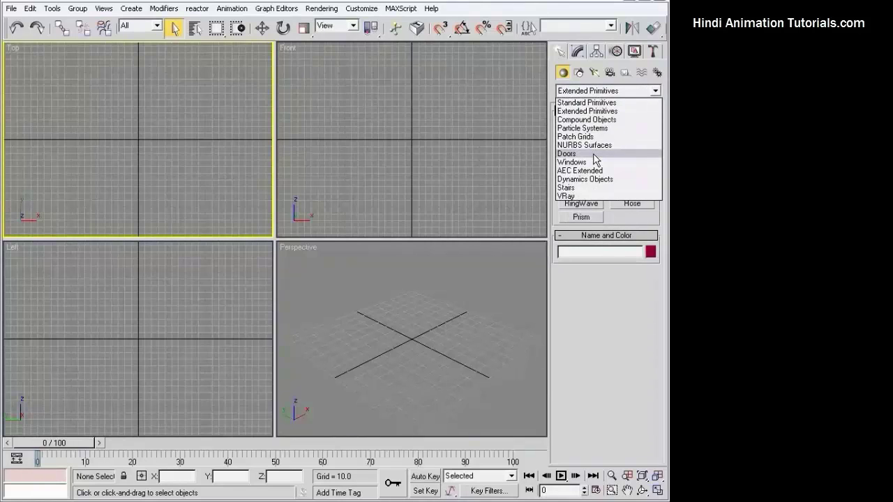
{"action": "left_click", "coordinate": [586, 103]}
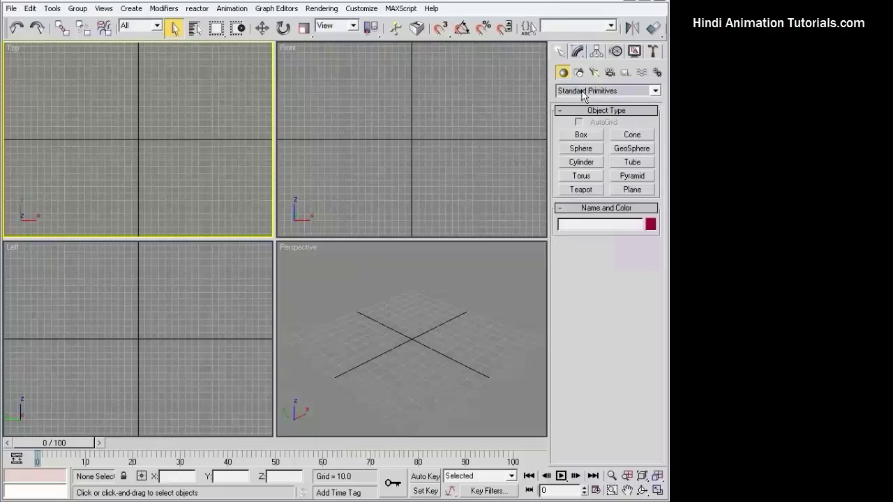
{"action": "left_click", "coordinate": [579, 72]}
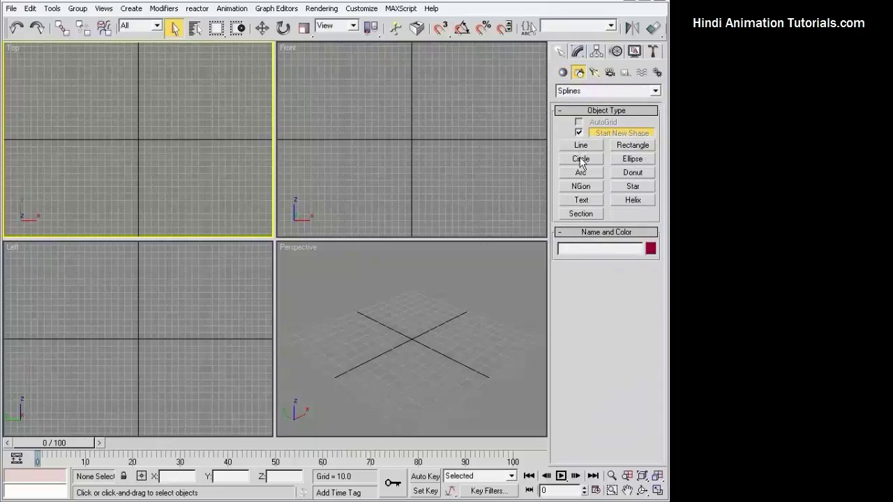
Step: Preview NURBS Curves, return to Splines, then view Lights keeping the Standard type
{"action": "left_click", "coordinate": [605, 90]}
{"action": "left_click", "coordinate": [597, 110]}
{"action": "left_click", "coordinate": [585, 73]}
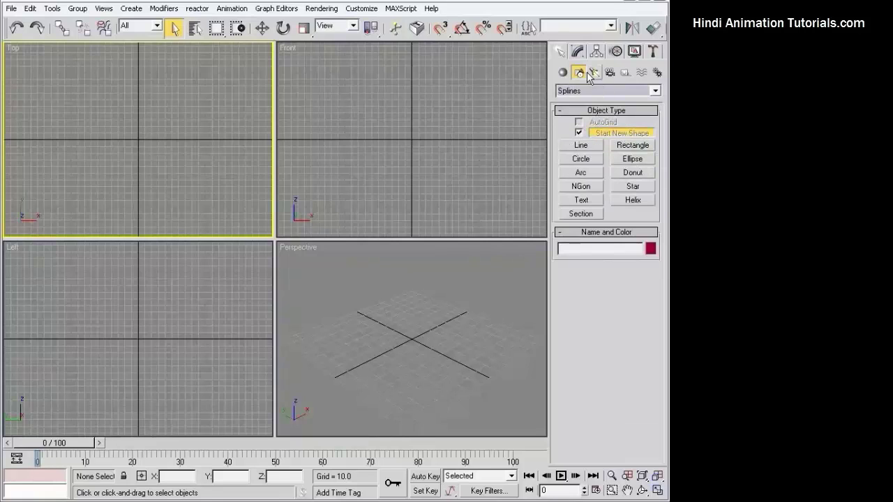
{"action": "left_click", "coordinate": [592, 74]}
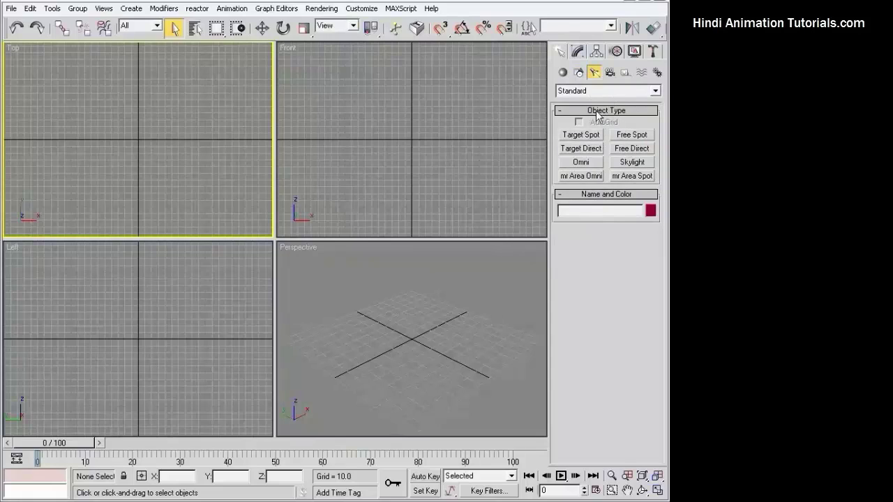
{"action": "left_click", "coordinate": [610, 92]}
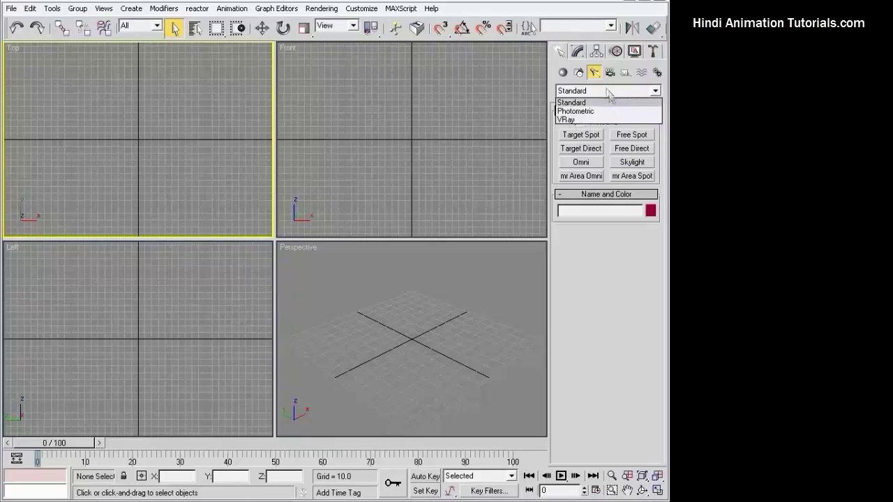
{"action": "left_click", "coordinate": [590, 102]}
Step: View Cameras, then Helpers, previewing reactor helpers before returning to Standard helpers
{"action": "left_click", "coordinate": [611, 73]}
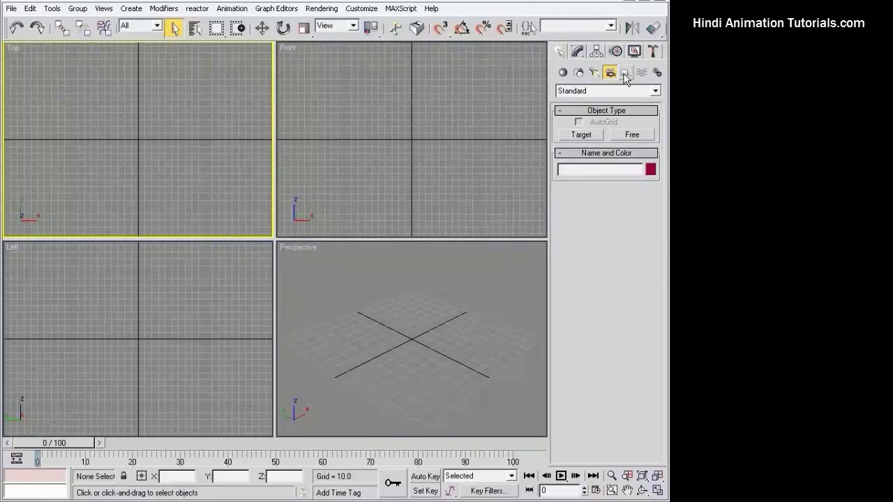
{"action": "left_click", "coordinate": [624, 74]}
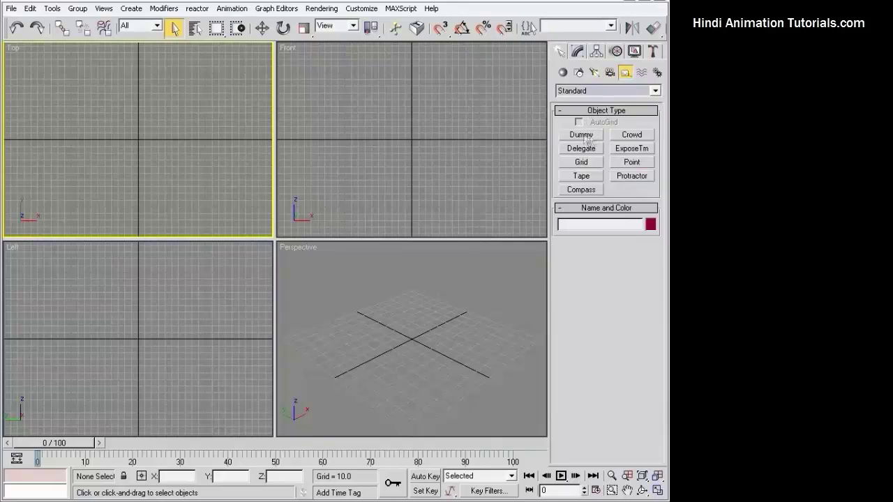
{"action": "left_click", "coordinate": [653, 92]}
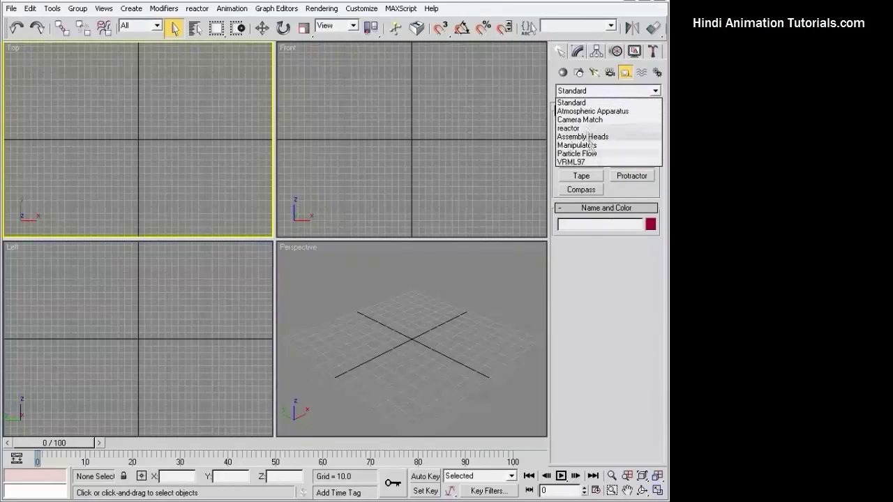
{"action": "left_click", "coordinate": [593, 127]}
{"action": "left_click", "coordinate": [615, 92]}
{"action": "left_click", "coordinate": [601, 100]}
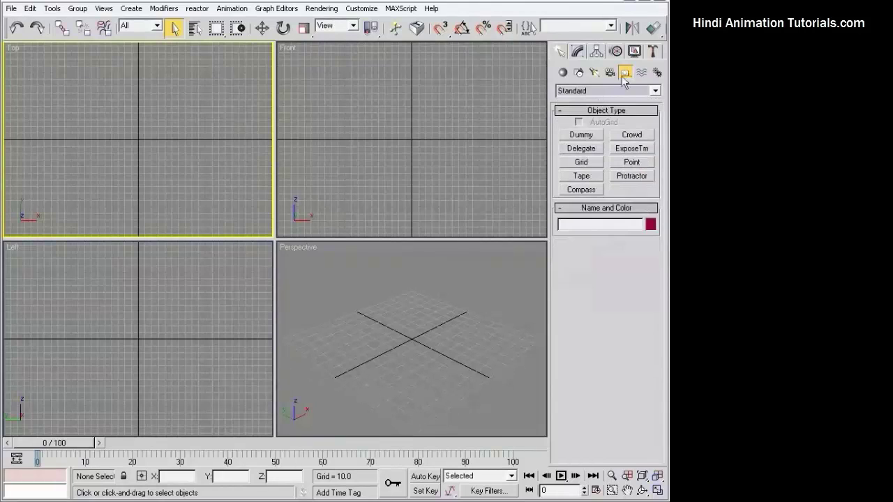
Step: View Space Warps keeping Forces, then Systems keeping the Standard type
{"action": "left_click", "coordinate": [641, 73]}
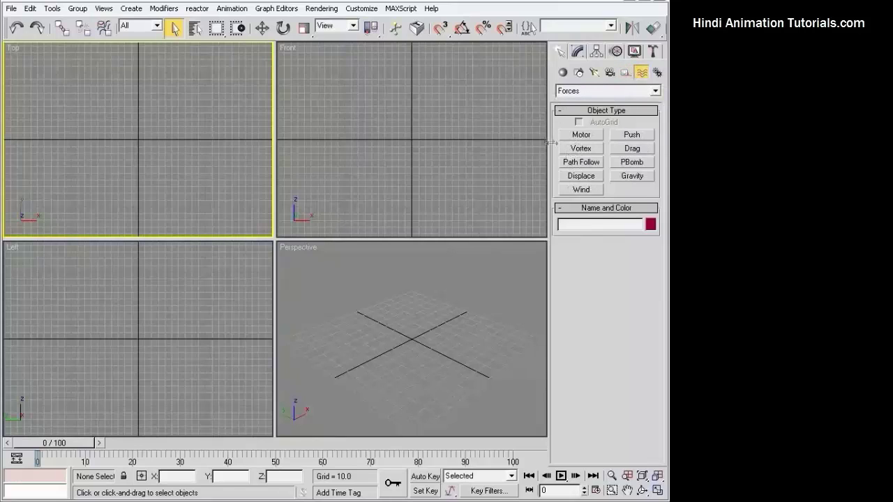
{"action": "left_click", "coordinate": [615, 91]}
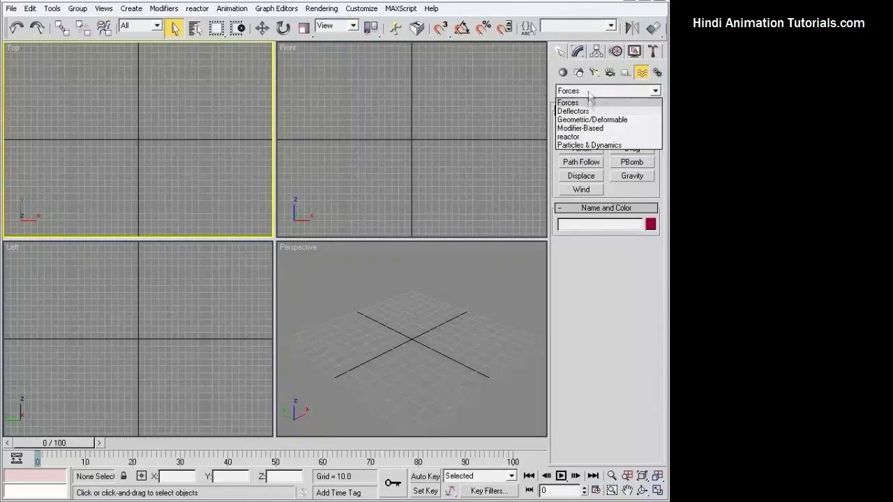
{"action": "left_click", "coordinate": [600, 100]}
{"action": "left_click", "coordinate": [657, 73]}
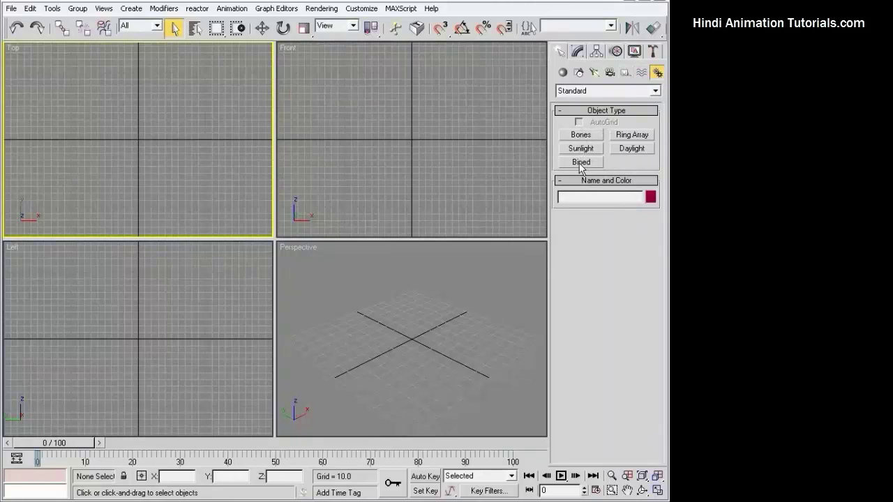
{"action": "left_click", "coordinate": [633, 93]}
{"action": "left_click", "coordinate": [614, 101]}
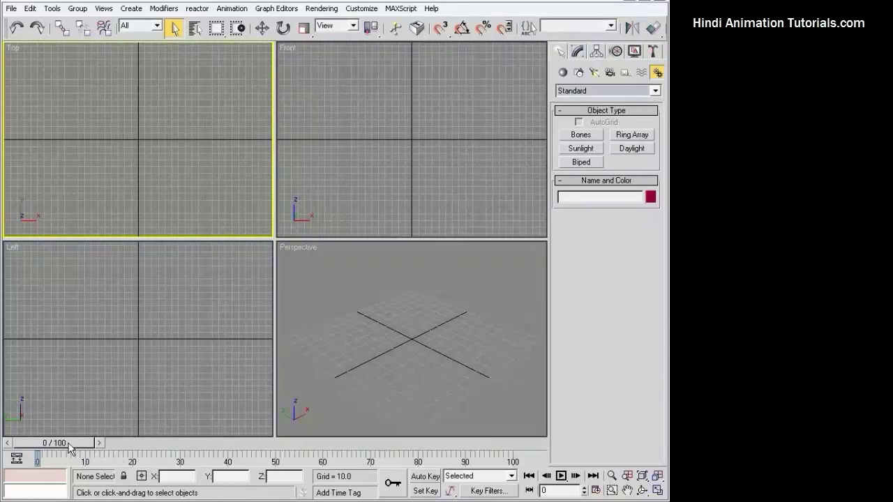
Step: Scrub the time slider through frames 23, 45 and 95, step forward, finishing at frame 10
{"action": "mouse_move", "coordinate": [69, 448]}
{"action": "left_mouse_down"}
{"action": "mouse_move", "coordinate": [175, 450]}
{"action": "mouse_move", "coordinate": [140, 450]}
{"action": "left_mouse_up"}
{"action": "left_click", "coordinate": [257, 450]}
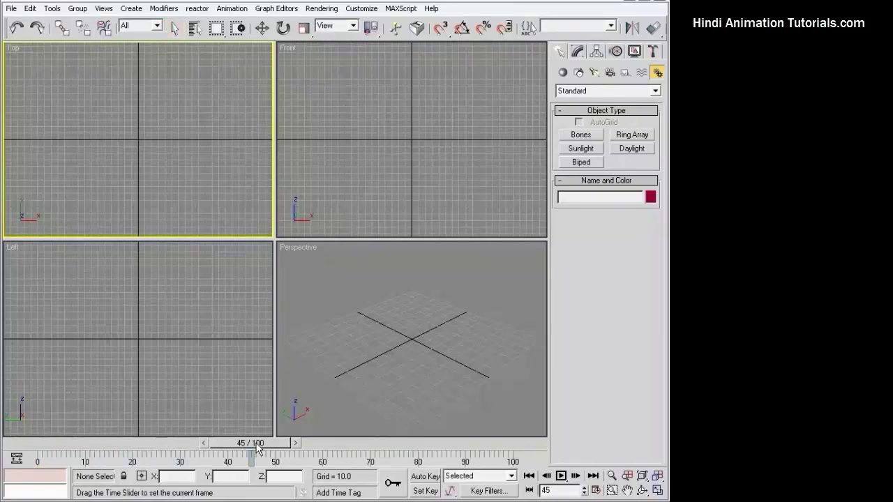
{"action": "left_click", "coordinate": [383, 447]}
{"action": "left_click", "coordinate": [476, 450]}
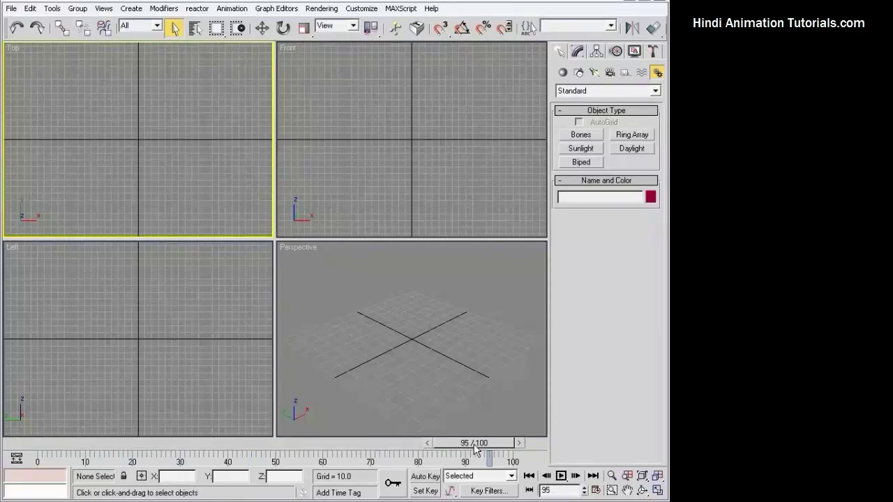
{"action": "left_click", "coordinate": [154, 443]}
{"action": "left_click", "coordinate": [201, 444]}
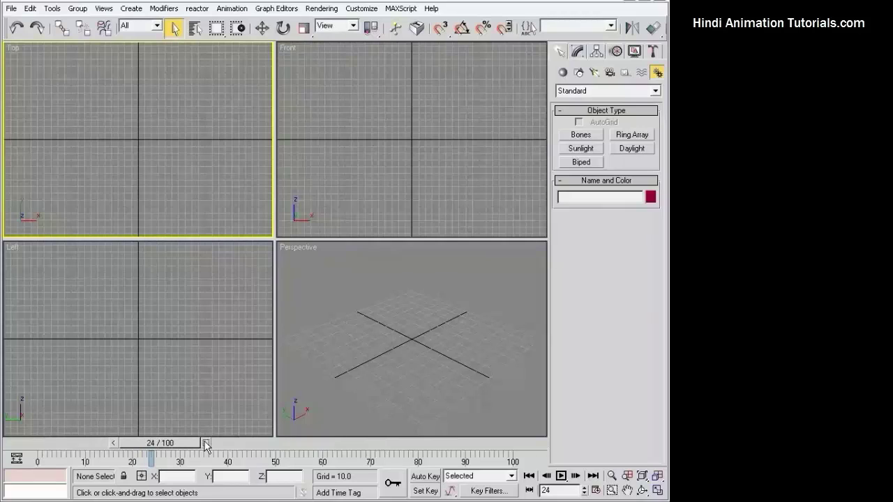
{"action": "left_click", "coordinate": [206, 444]}
{"action": "left_click", "coordinate": [211, 444]}
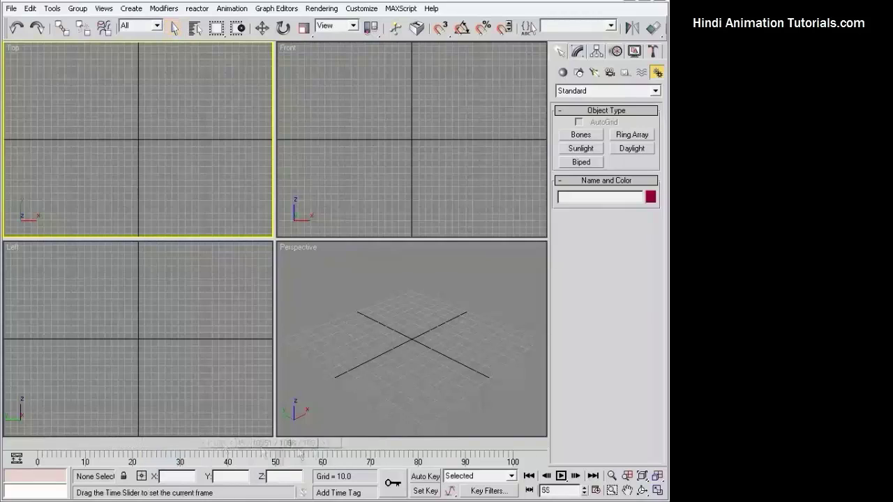
{"action": "left_click_drag", "start_coordinate": [167, 443], "coordinate": [97, 443]}
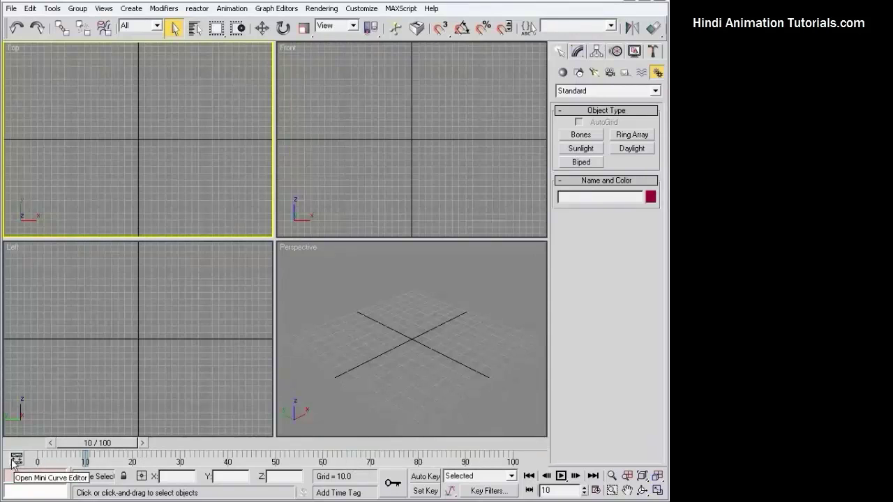
{"action": "left_click", "coordinate": [15, 460]}
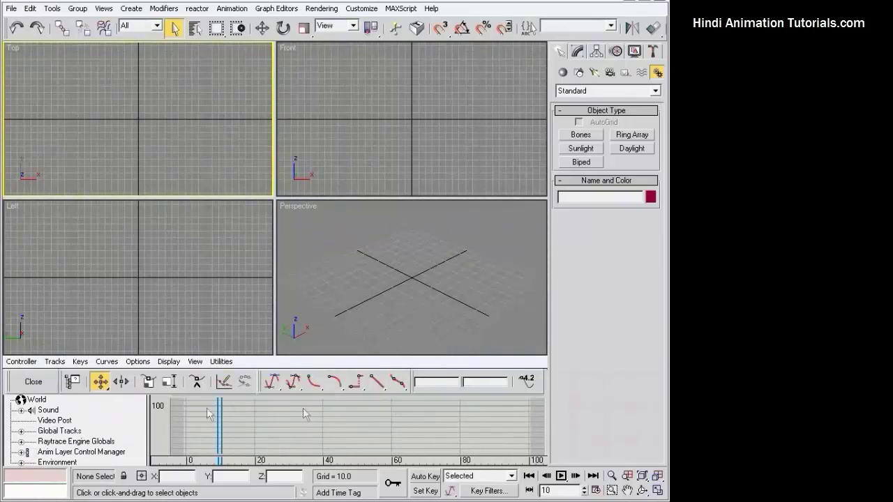
{"action": "left_click", "coordinate": [34, 383]}
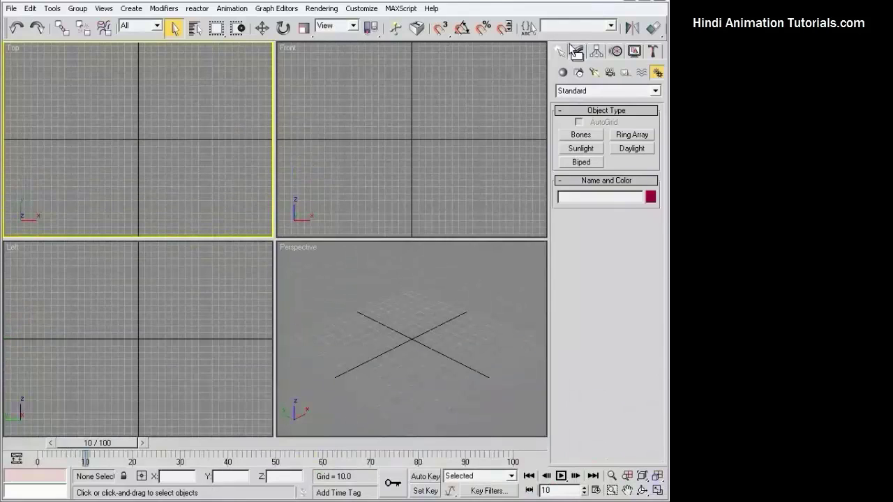
{"action": "left_click_drag", "start_coordinate": [545, 32], "coordinate": [355, 35]}
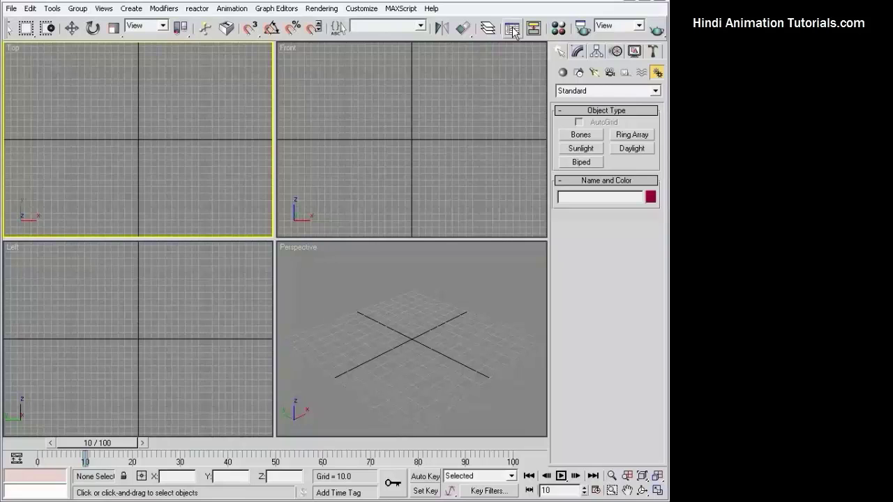
{"action": "left_click", "coordinate": [513, 31]}
{"action": "mouse_move", "coordinate": [349, 73]}
{"action": "left_mouse_down"}
{"action": "mouse_move", "coordinate": [409, 119]}
{"action": "mouse_move", "coordinate": [407, 142]}
{"action": "left_mouse_up"}
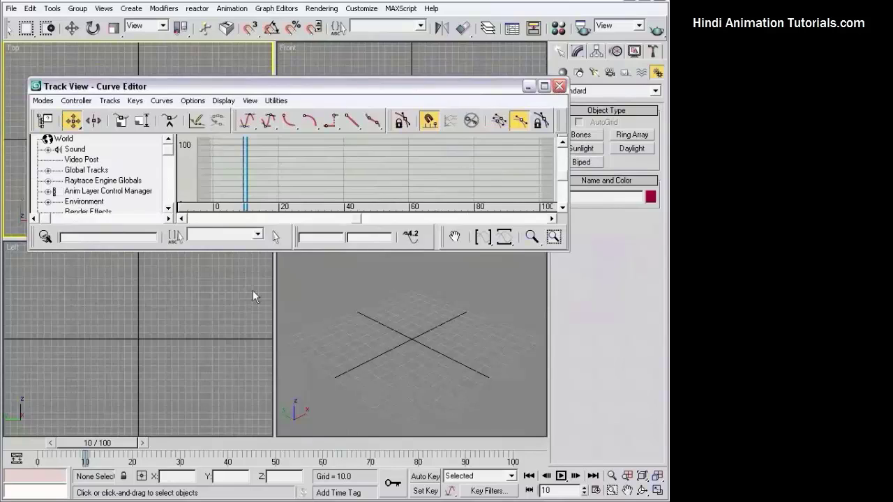
{"action": "mouse_move", "coordinate": [120, 444]}
{"action": "left_mouse_down"}
{"action": "mouse_move", "coordinate": [58, 444]}
{"action": "mouse_move", "coordinate": [173, 442]}
{"action": "mouse_move", "coordinate": [64, 436]}
{"action": "mouse_move", "coordinate": [88, 444]}
{"action": "mouse_move", "coordinate": [35, 446]}
{"action": "left_mouse_up"}
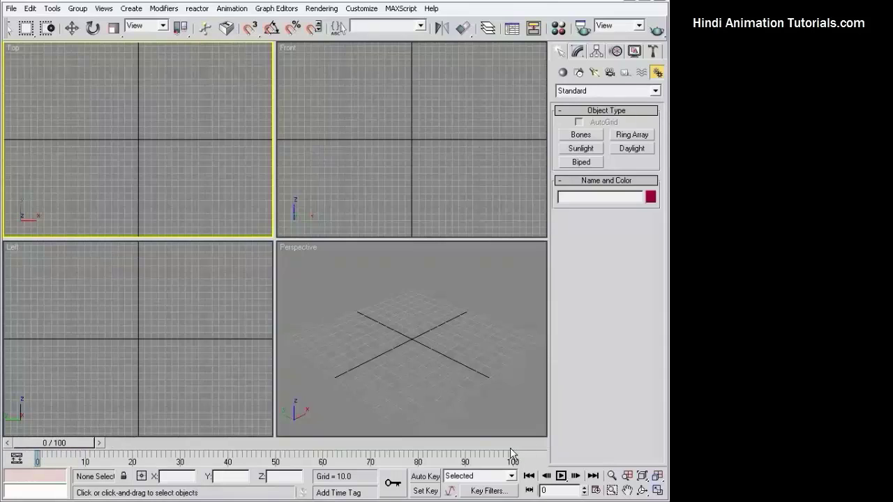
Step: Change the Time Configuration End Time from 100 to 50
{"action": "left_click", "coordinate": [596, 491]}
{"action": "left_click_drag", "start_coordinate": [320, 98], "coordinate": [289, 111]}
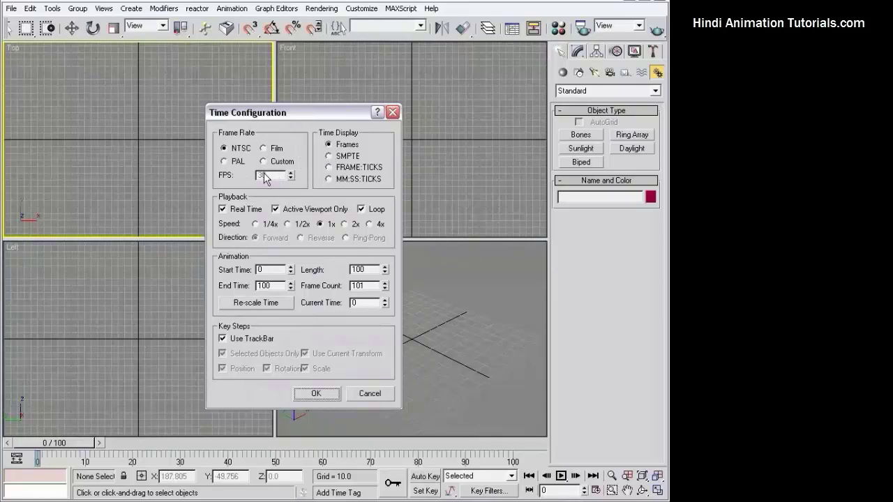
{"action": "left_click_drag", "start_coordinate": [287, 116], "coordinate": [270, 119]}
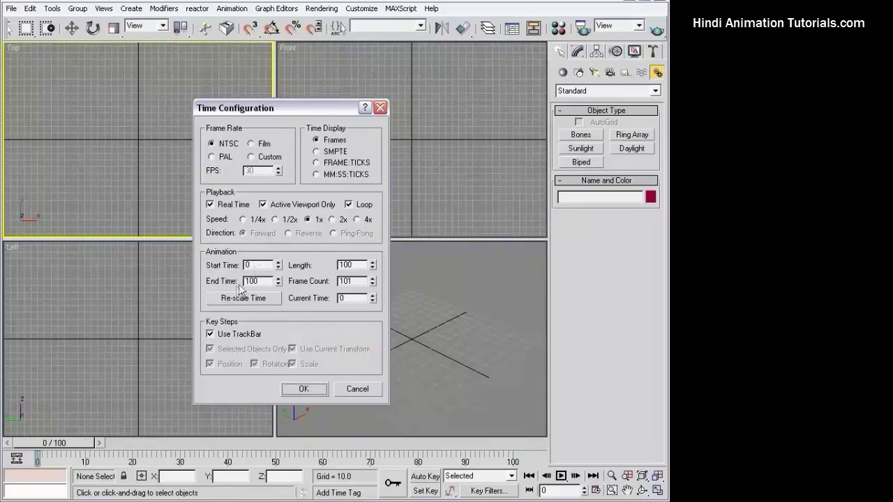
{"action": "left_click_drag", "start_coordinate": [260, 281], "coordinate": [231, 278]}
{"action": "type", "text": "50"}
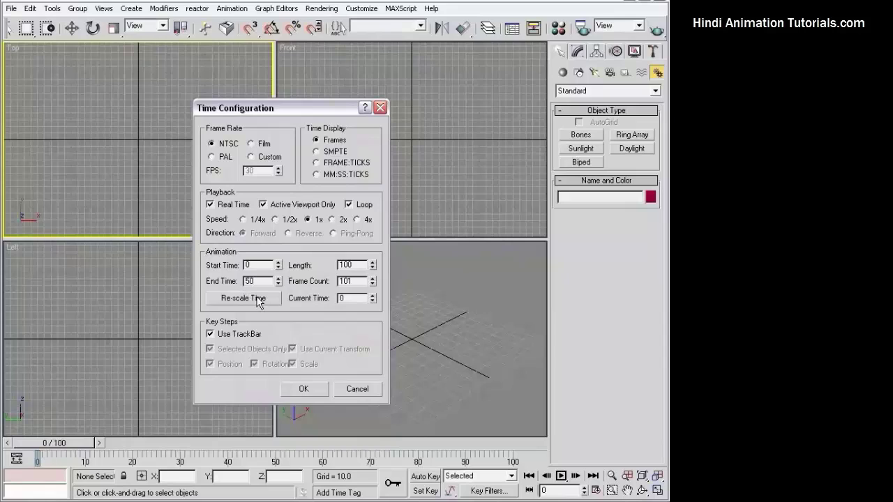
{"action": "left_click", "coordinate": [304, 388]}
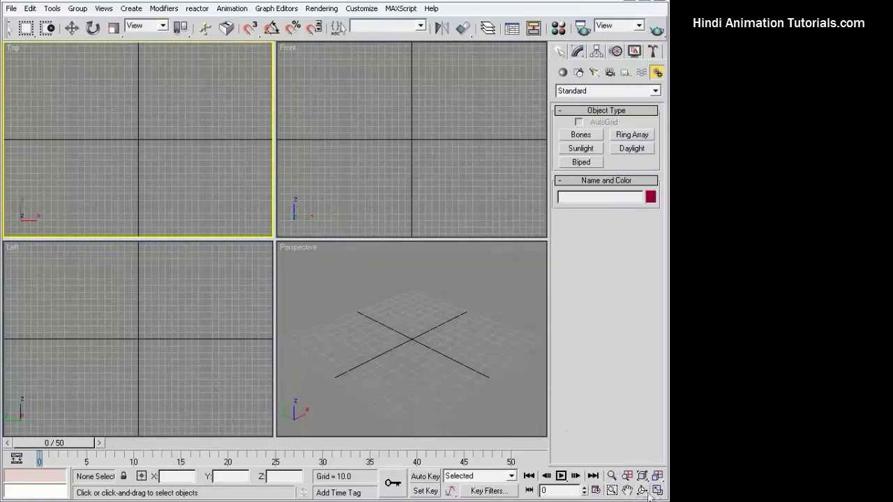
{"action": "left_click", "coordinate": [612, 476]}
Step: Zoom the Perspective view slightly, then play, stop, step forward, and jump to end and start
{"action": "left_click", "coordinate": [460, 381]}
{"action": "left_click_drag", "start_coordinate": [460, 381], "coordinate": [460, 375]}
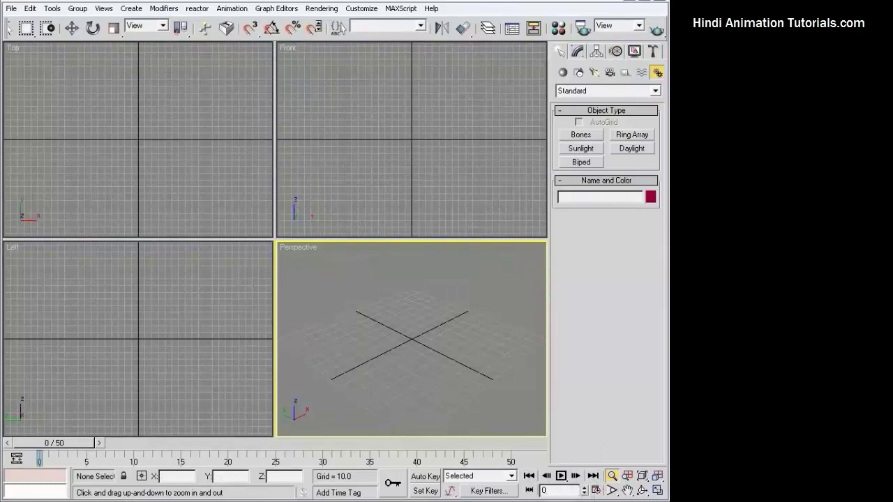
{"action": "left_click", "coordinate": [561, 476]}
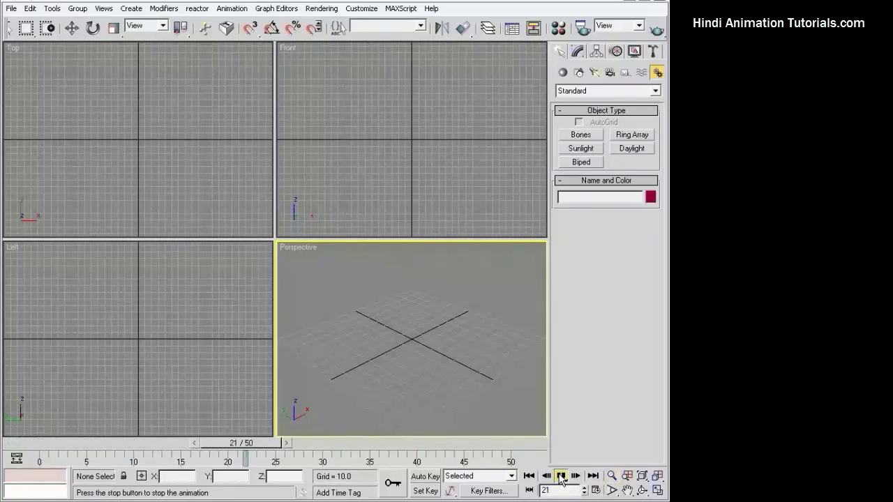
{"action": "left_click", "coordinate": [561, 477]}
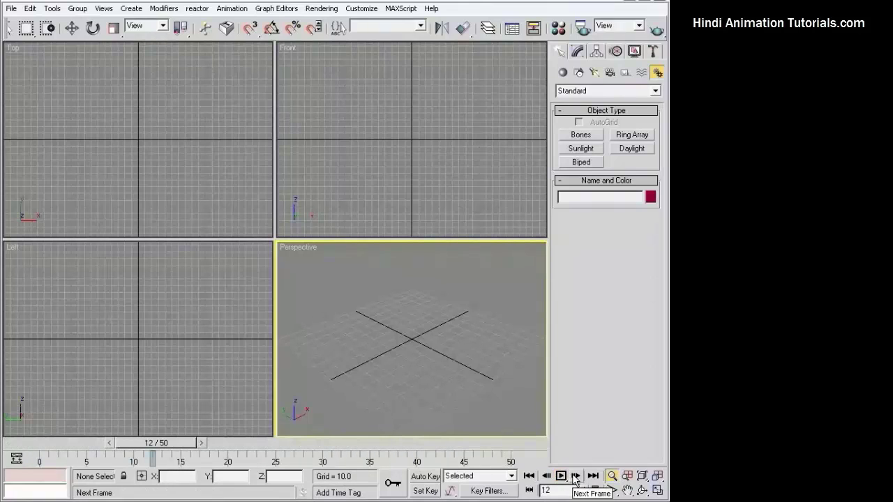
{"action": "left_click", "coordinate": [576, 477]}
{"action": "left_click", "coordinate": [576, 477]}
{"action": "left_click", "coordinate": [593, 477]}
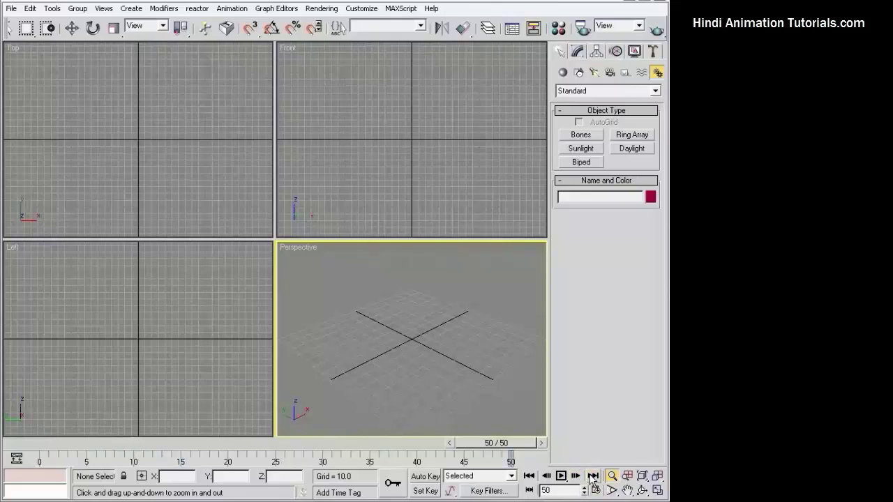
{"action": "left_click", "coordinate": [530, 477]}
{"action": "type", "text": "25"}
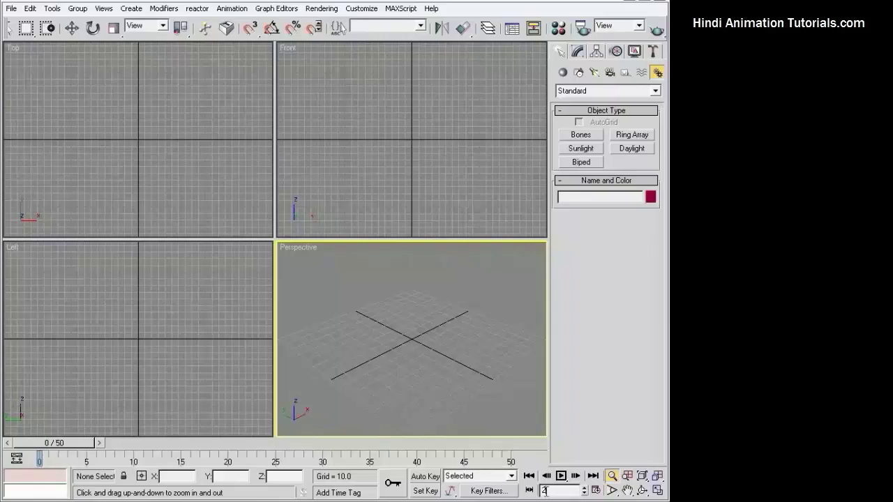
Step: Move the time to frame 33 and switch Auto Key on
{"action": "key", "text": "Return"}
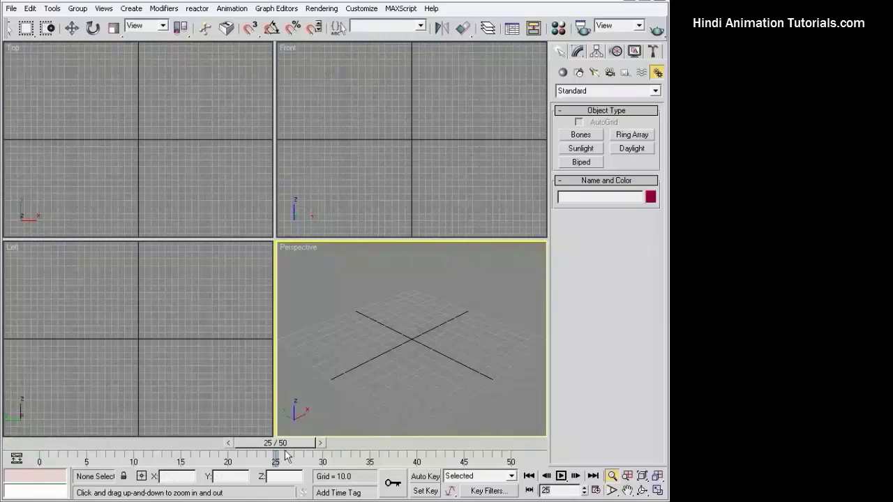
{"action": "mouse_move", "coordinate": [287, 446]}
{"action": "left_mouse_down"}
{"action": "mouse_move", "coordinate": [275, 446]}
{"action": "mouse_move", "coordinate": [350, 443]}
{"action": "left_mouse_up"}
{"action": "key", "text": "alt+z"}
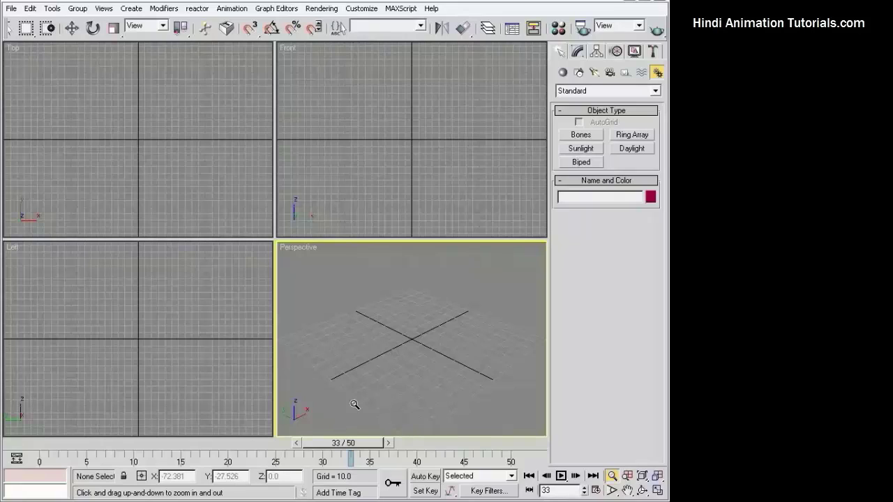
{"action": "left_click", "coordinate": [426, 477]}
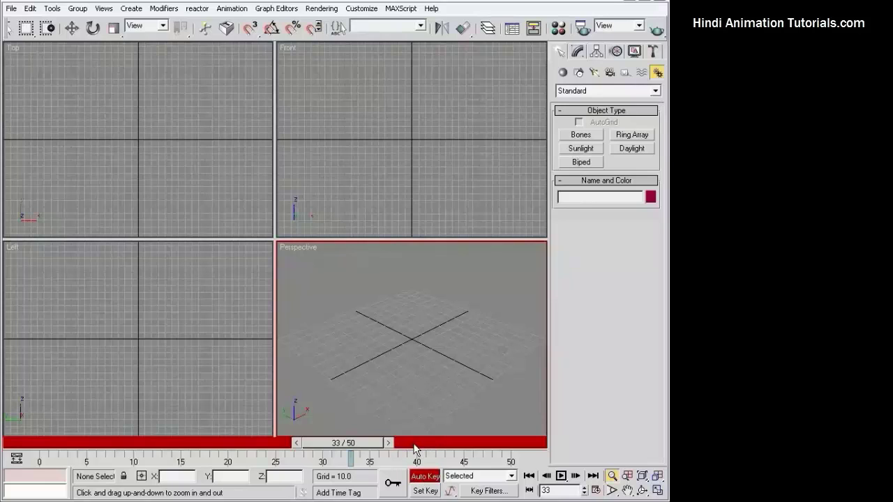
Step: Turn Auto Key off, set the time to frame 23, exit Zoom, and activate the Top view
{"action": "mouse_move", "coordinate": [343, 443]}
{"action": "left_mouse_down"}
{"action": "mouse_move", "coordinate": [333, 443]}
{"action": "mouse_move", "coordinate": [346, 444]}
{"action": "left_mouse_up"}
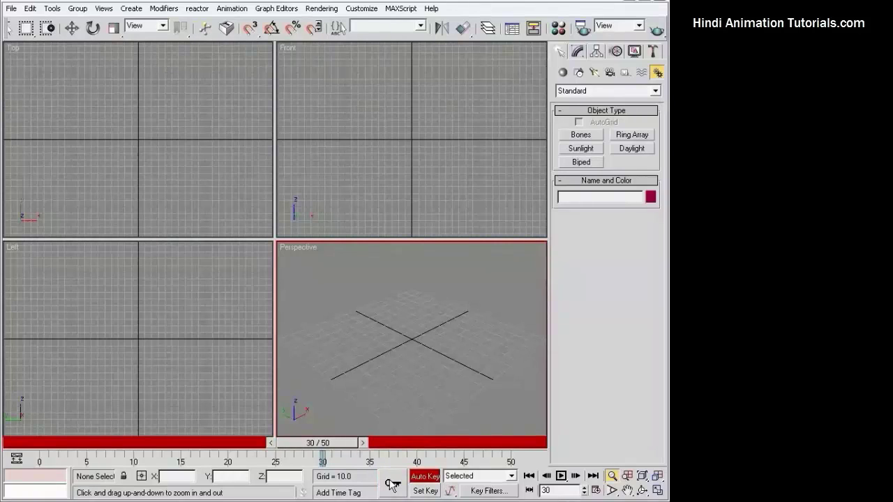
{"action": "left_click", "coordinate": [425, 476]}
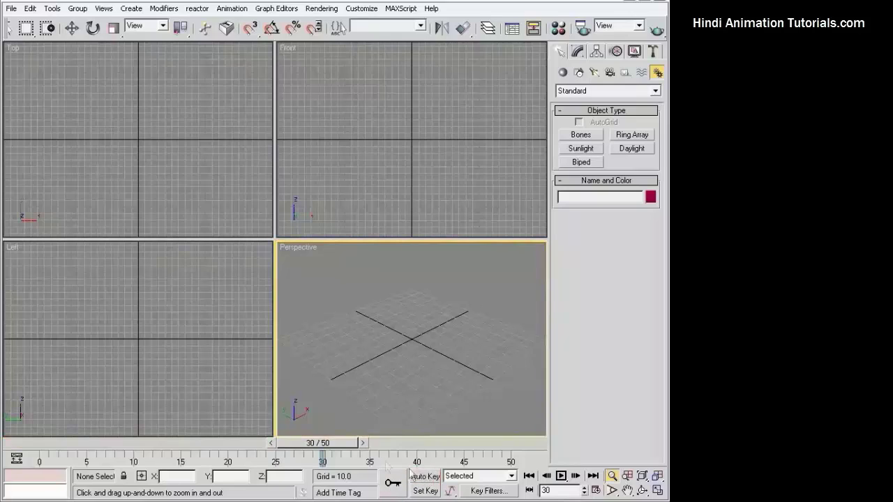
{"action": "left_click_drag", "start_coordinate": [361, 443], "coordinate": [291, 445]}
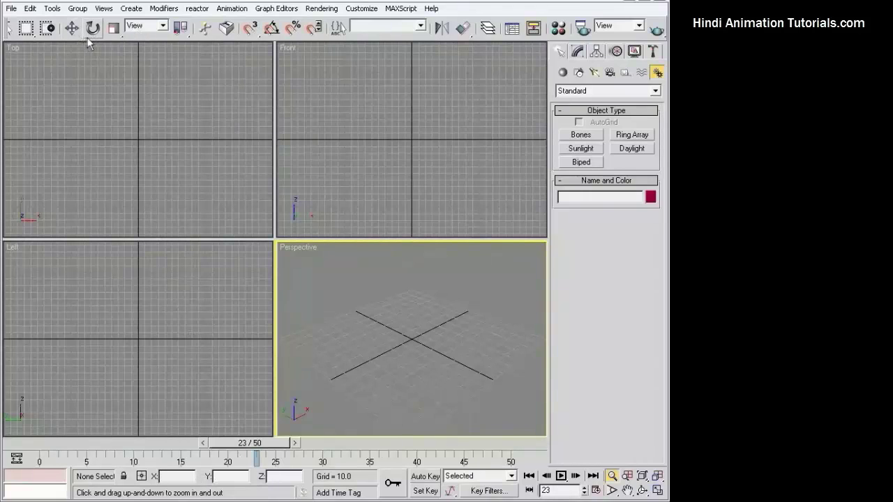
{"action": "right_click", "coordinate": [138, 168]}
{"action": "left_click", "coordinate": [138, 166]}
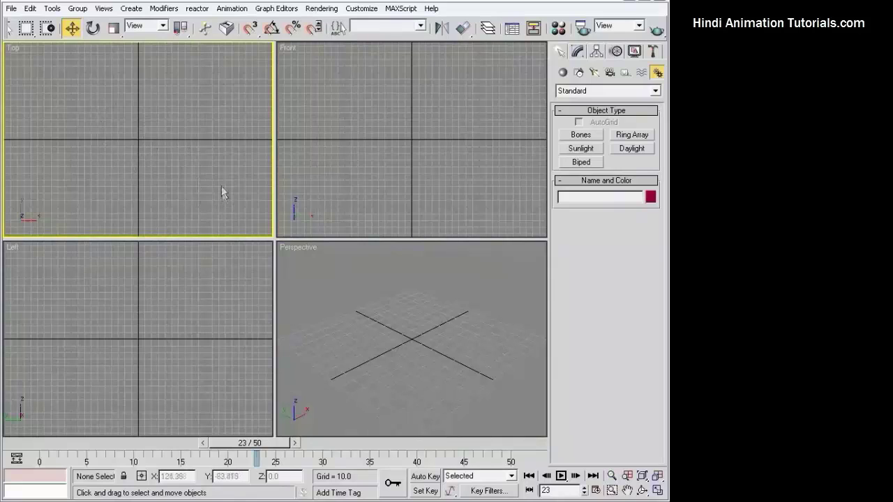
{"action": "left_click", "coordinate": [349, 147]}
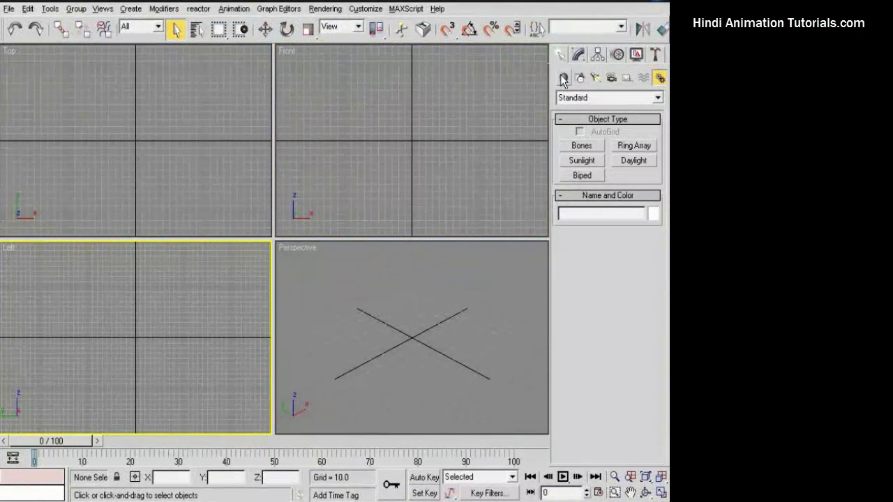
Step: Draw a Standard Primitives sphere in the Top view, deselect it, and activate each viewport in turn
{"action": "left_click", "coordinate": [564, 78]}
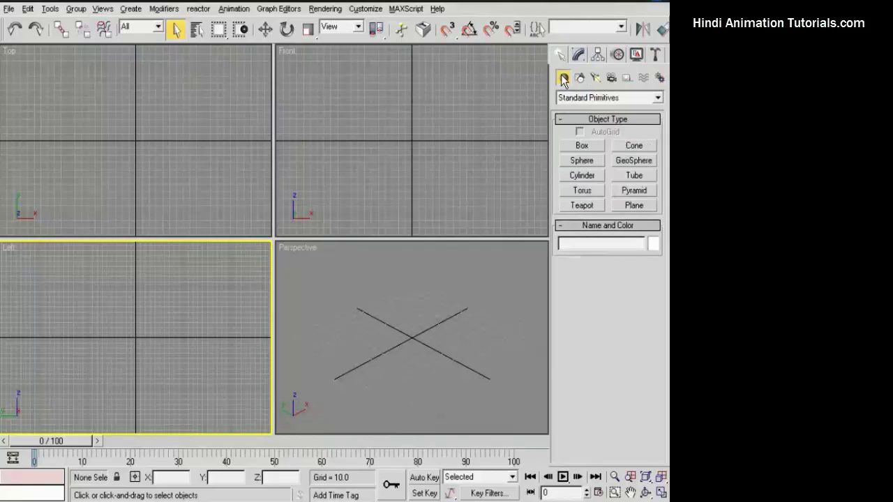
{"action": "left_click", "coordinate": [582, 160]}
{"action": "mouse_move", "coordinate": [114, 120]}
{"action": "left_mouse_down"}
{"action": "mouse_move", "coordinate": [151, 152]}
{"action": "mouse_move", "coordinate": [130, 133]}
{"action": "left_mouse_up"}
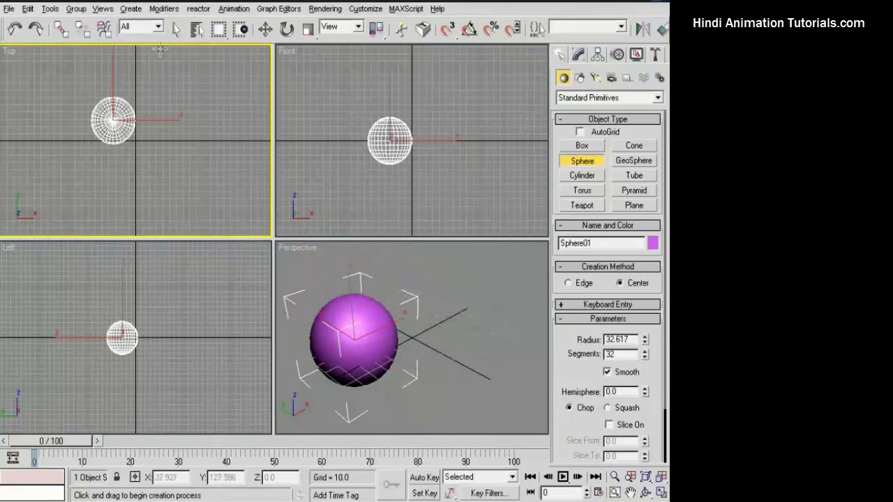
{"action": "left_click", "coordinate": [176, 28]}
{"action": "left_click", "coordinate": [234, 139]}
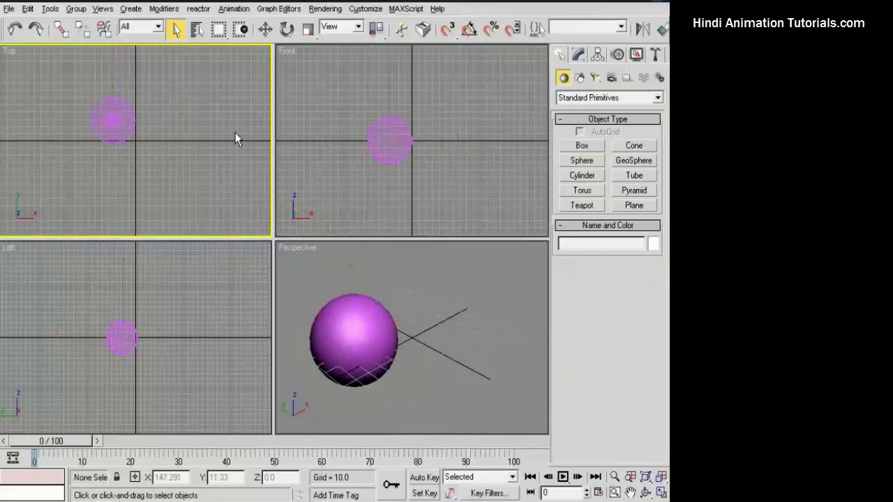
{"action": "left_click", "coordinate": [477, 131]}
{"action": "left_click", "coordinate": [242, 300]}
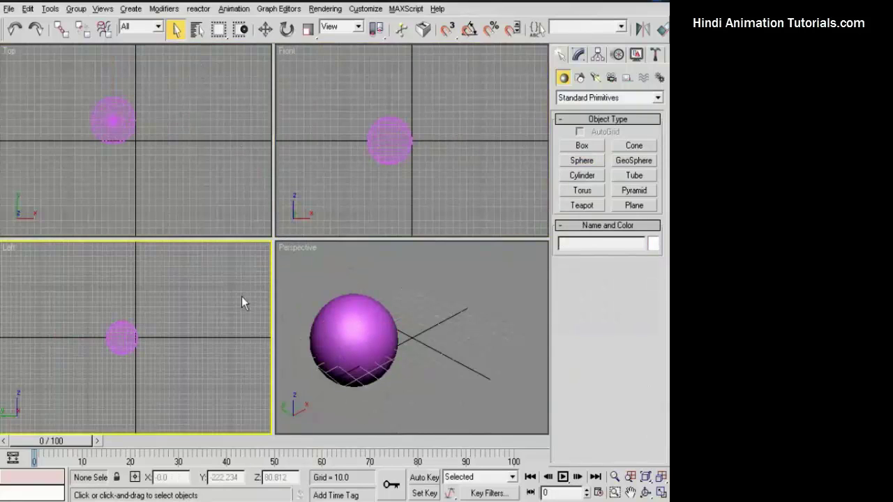
{"action": "left_click", "coordinate": [467, 290]}
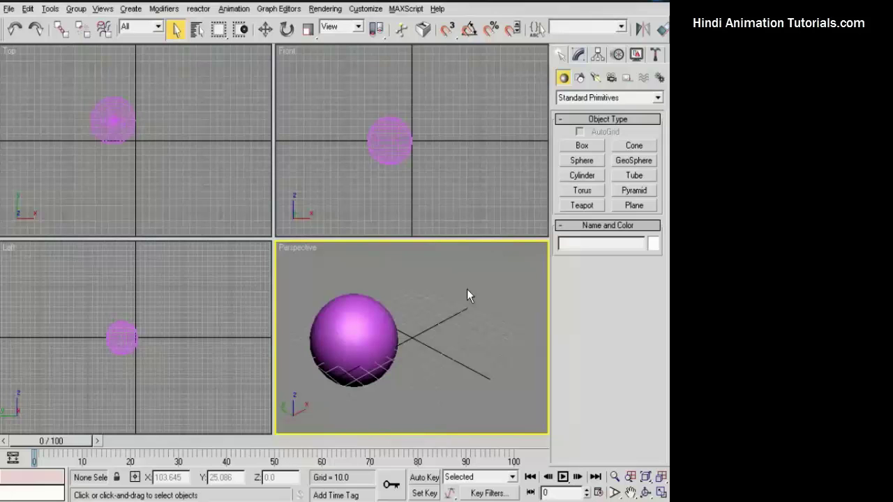